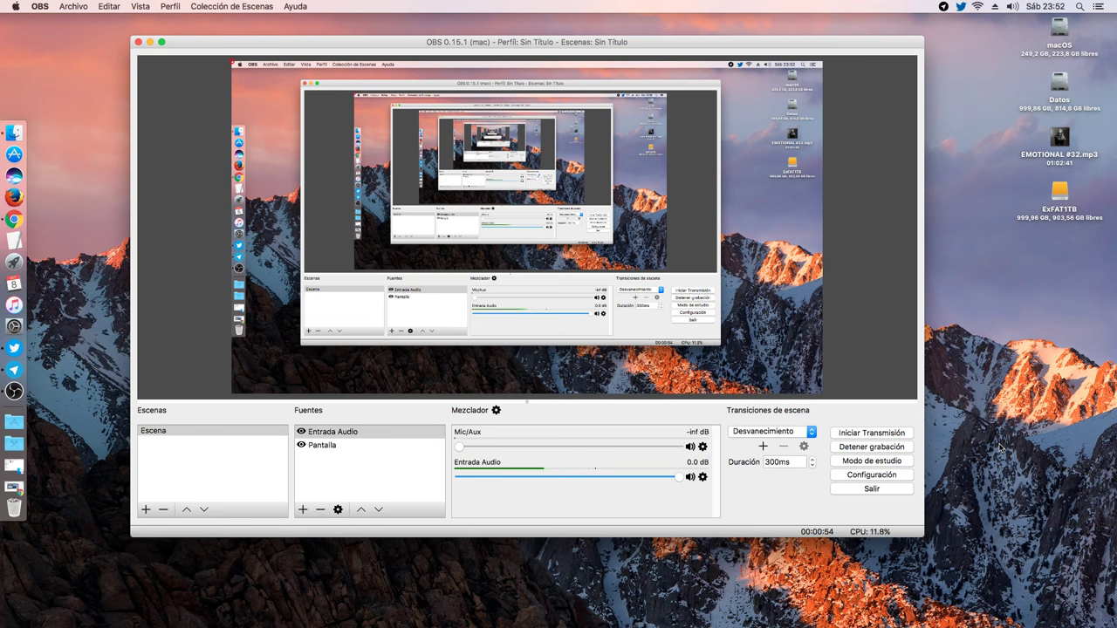
Switch to Chrome to show the YouTube video "OBS Studio #4: Opciones de vídeo (grabación local)" and return to OBS.
{"action": "left_click", "coordinate": [151, 41]}
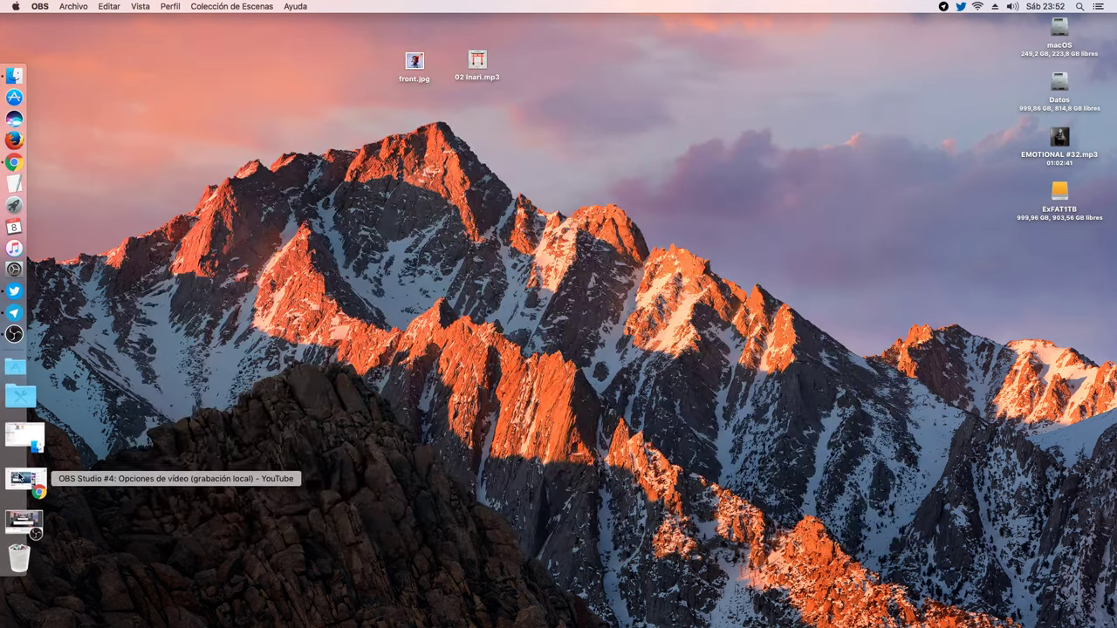
{"action": "left_click", "coordinate": [25, 476]}
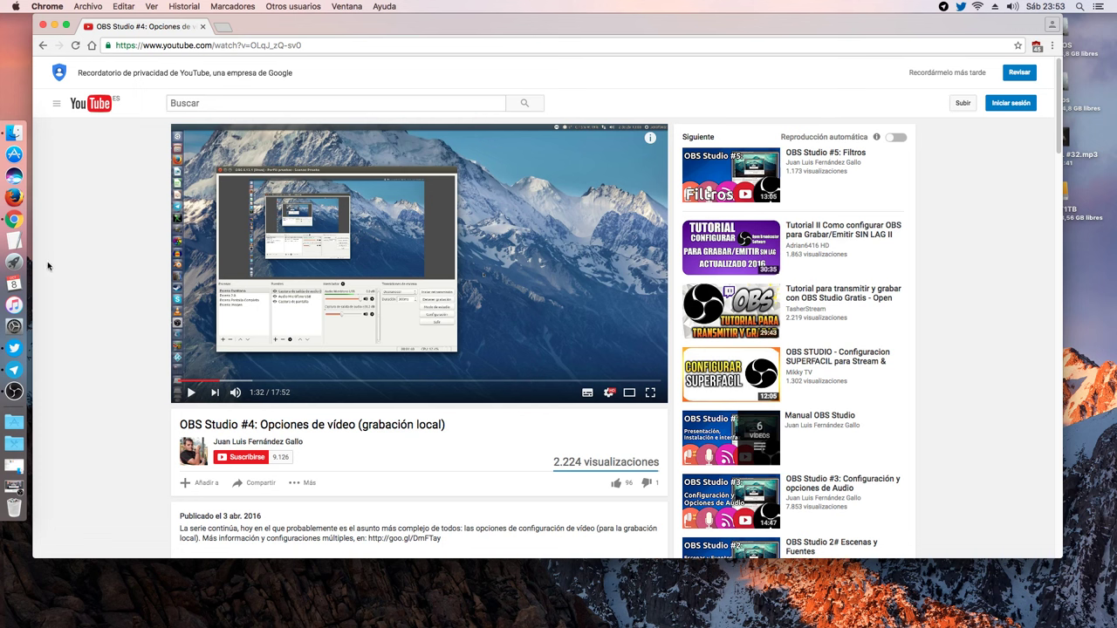
{"action": "left_click", "coordinate": [54, 26]}
{"action": "left_click", "coordinate": [23, 462]}
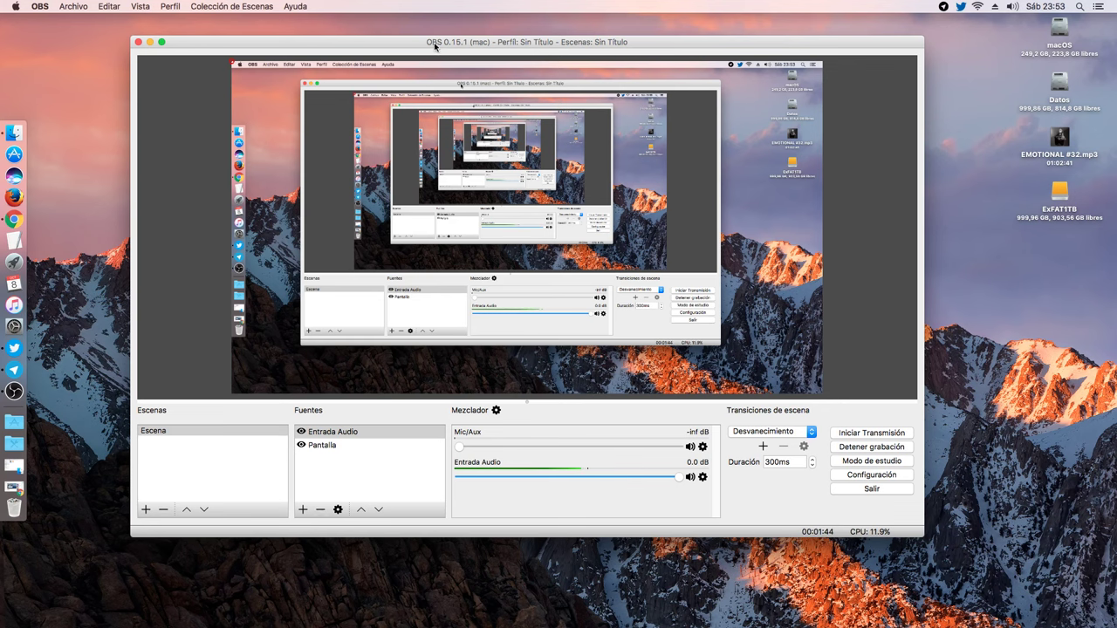
Select the scene Escena and open the configuration dialog at its General settings, placed over the main window.
{"action": "left_click_drag", "start_coordinate": [434, 42], "coordinate": [393, 25]}
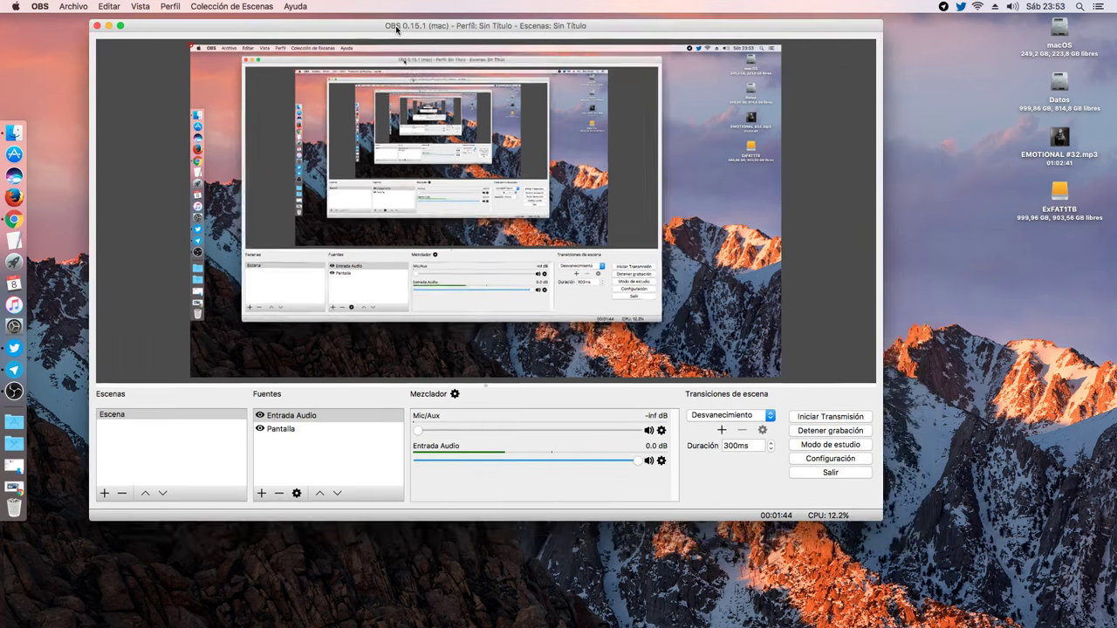
{"action": "left_click", "coordinate": [116, 417]}
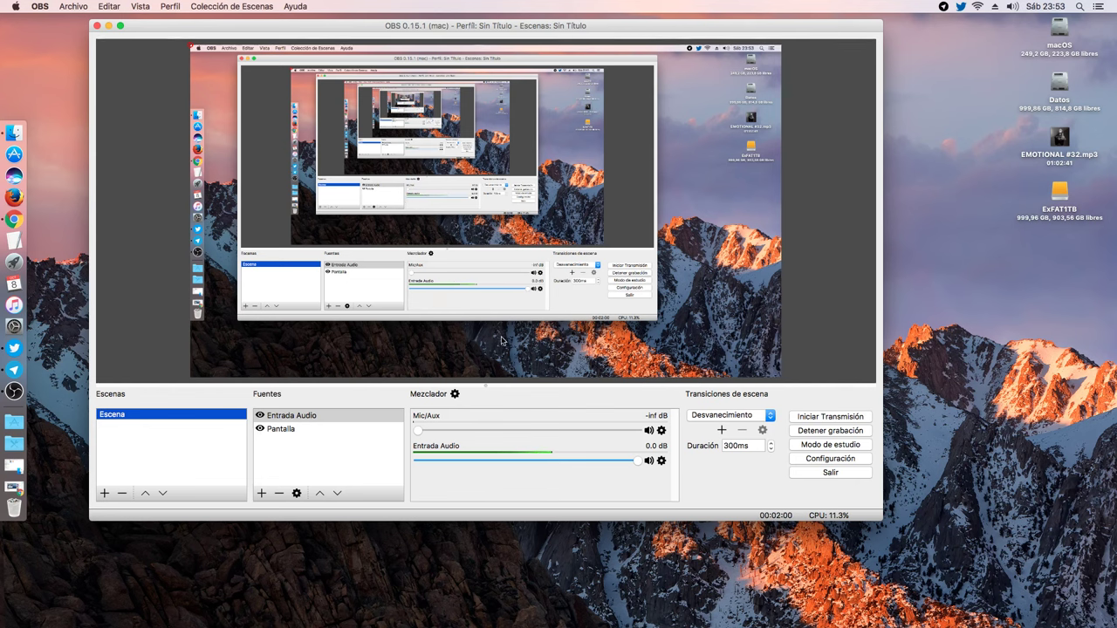
{"action": "left_click", "coordinate": [817, 460]}
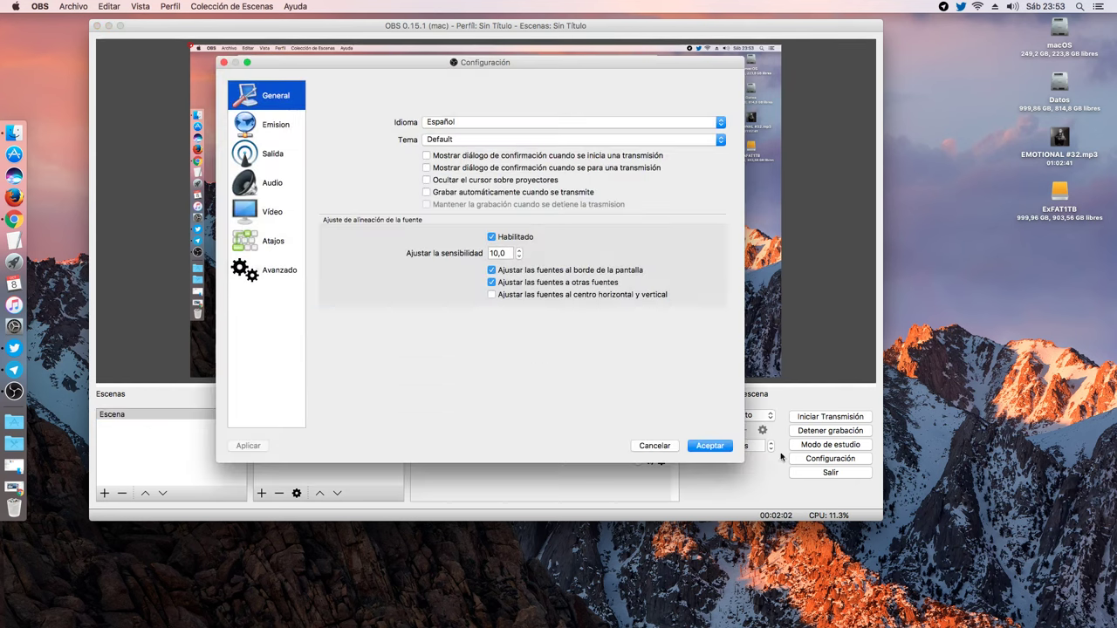
{"action": "left_click_drag", "start_coordinate": [452, 62], "coordinate": [653, 199]}
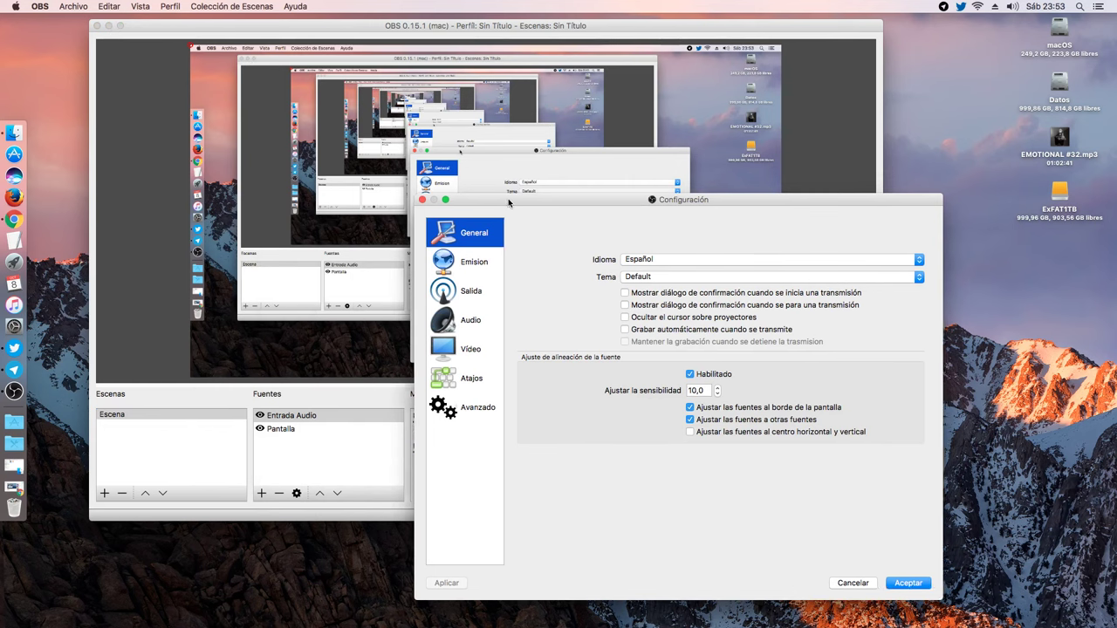
{"action": "left_click_drag", "start_coordinate": [509, 203], "coordinate": [162, 43]}
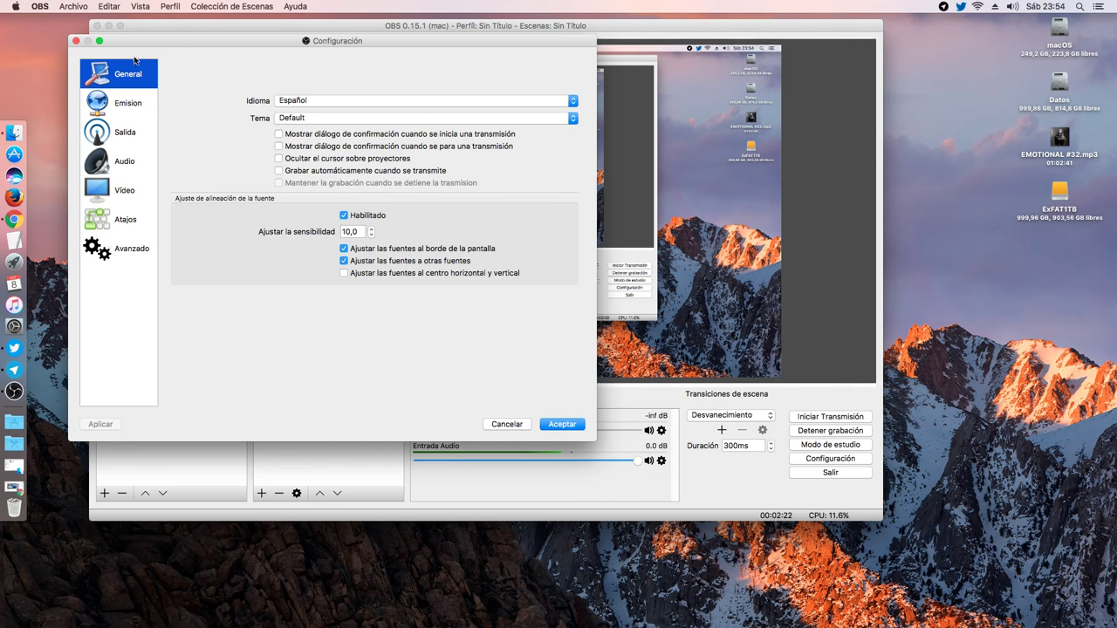
Review the Emision settings, the live streaming output settings and the Grabando output settings.
{"action": "left_click", "coordinate": [126, 103]}
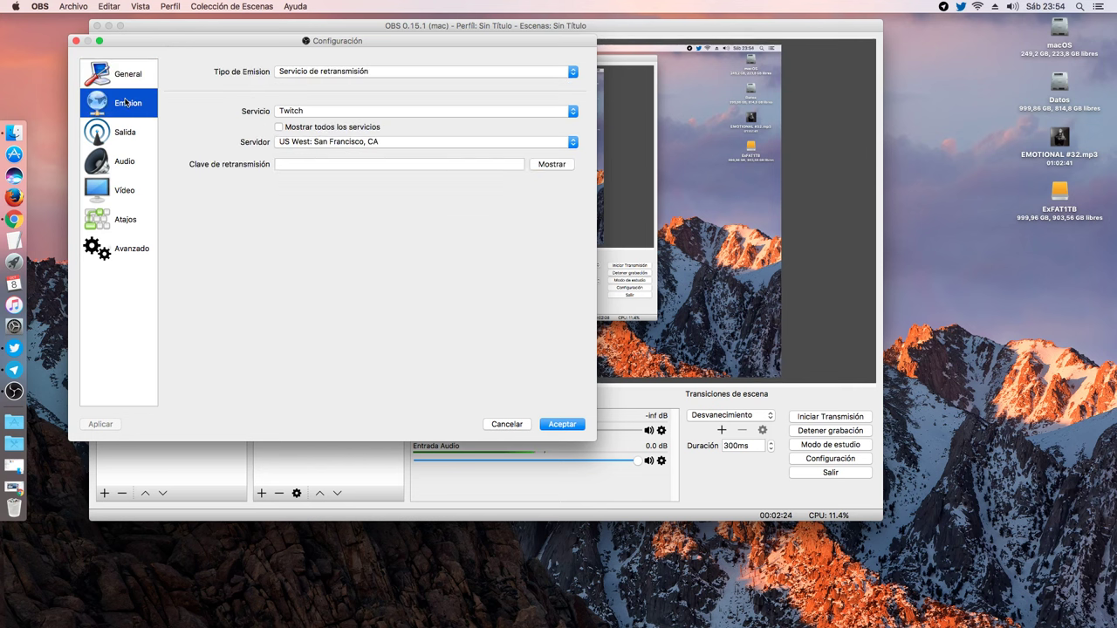
{"action": "left_click", "coordinate": [124, 132]}
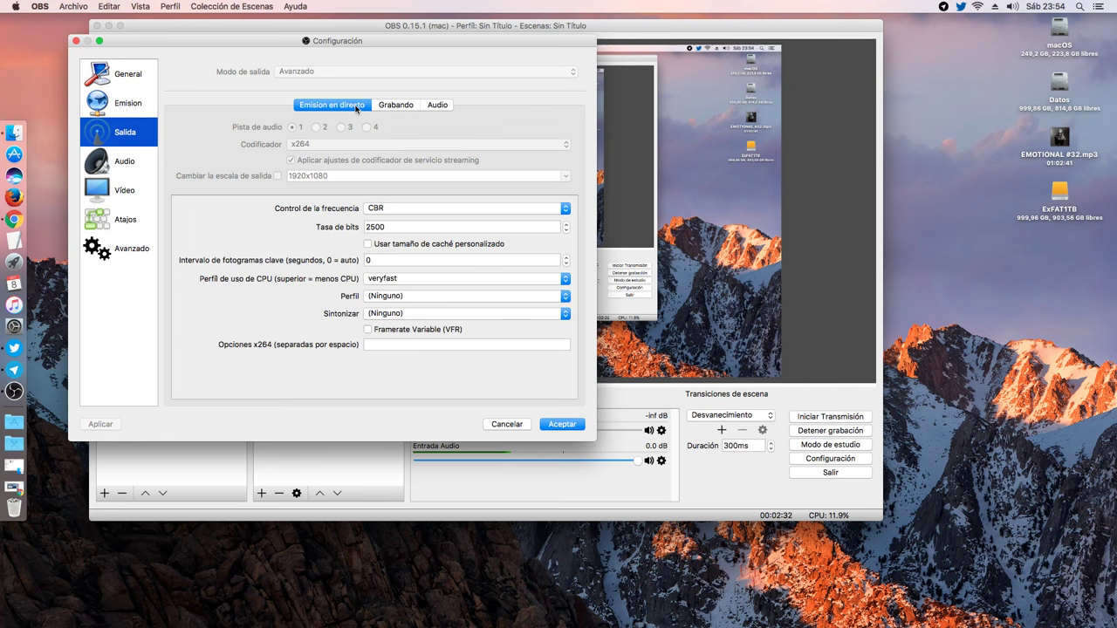
{"action": "left_click", "coordinate": [384, 106]}
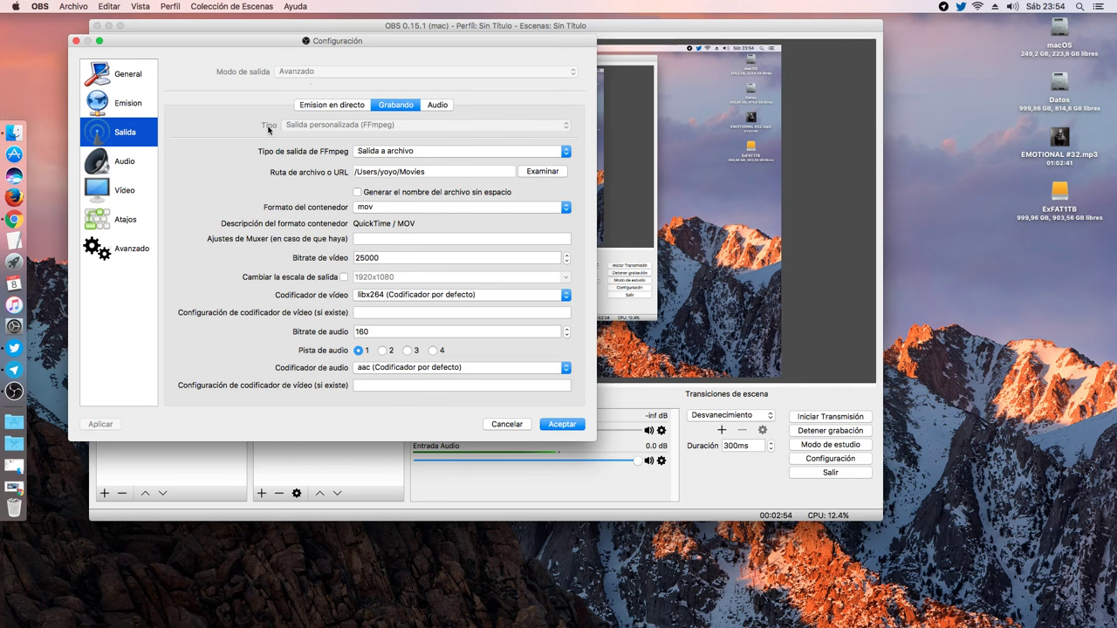
Examine the FFmpeg recording options for output type, container format, muxer settings and video bitrate, keeping Salida a archivo and mov.
{"action": "left_click", "coordinate": [391, 155]}
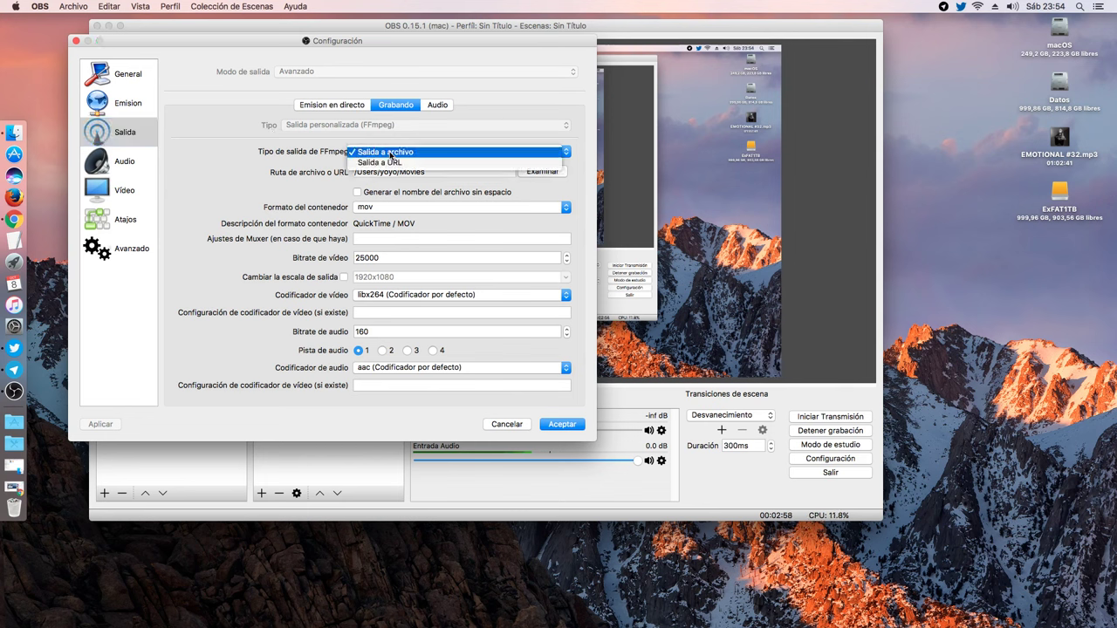
{"action": "left_click", "coordinate": [218, 186]}
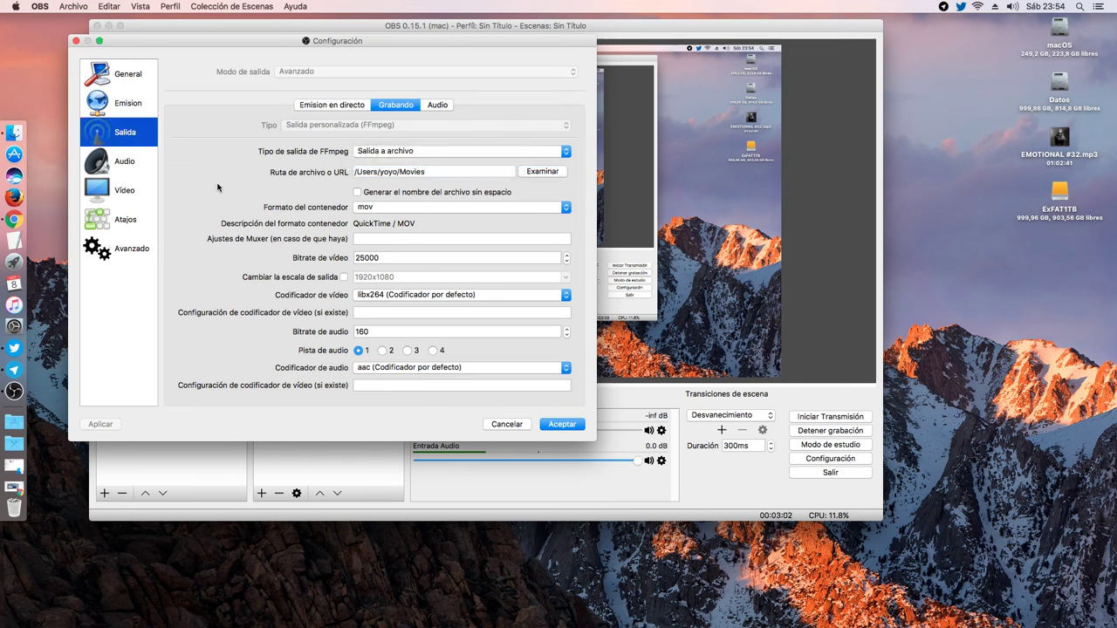
{"action": "left_click", "coordinate": [410, 211]}
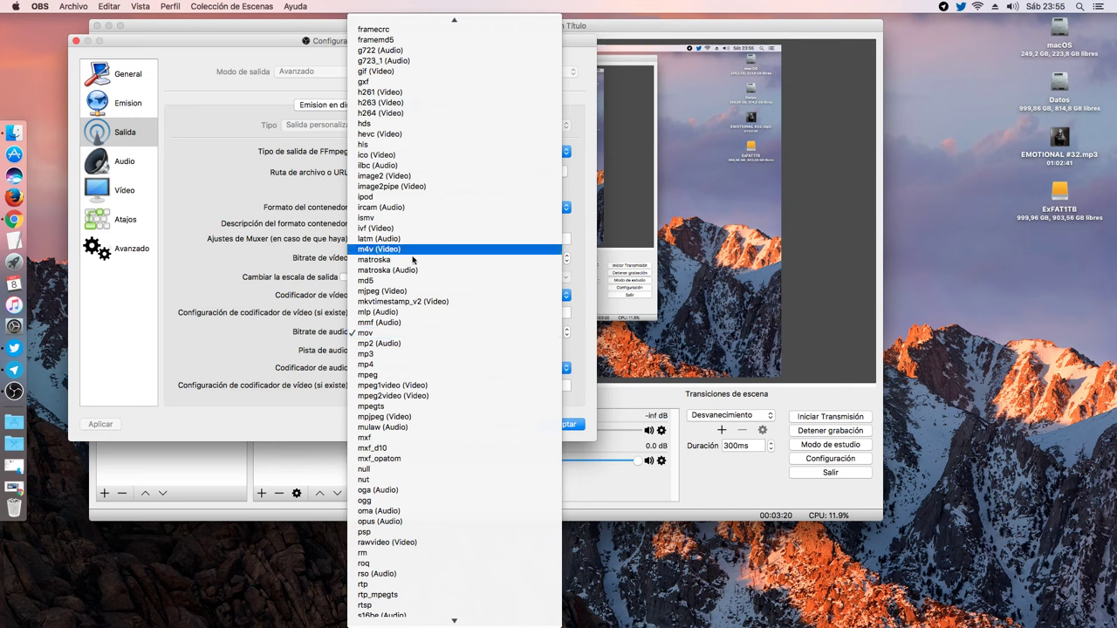
{"action": "left_click", "coordinate": [385, 337]}
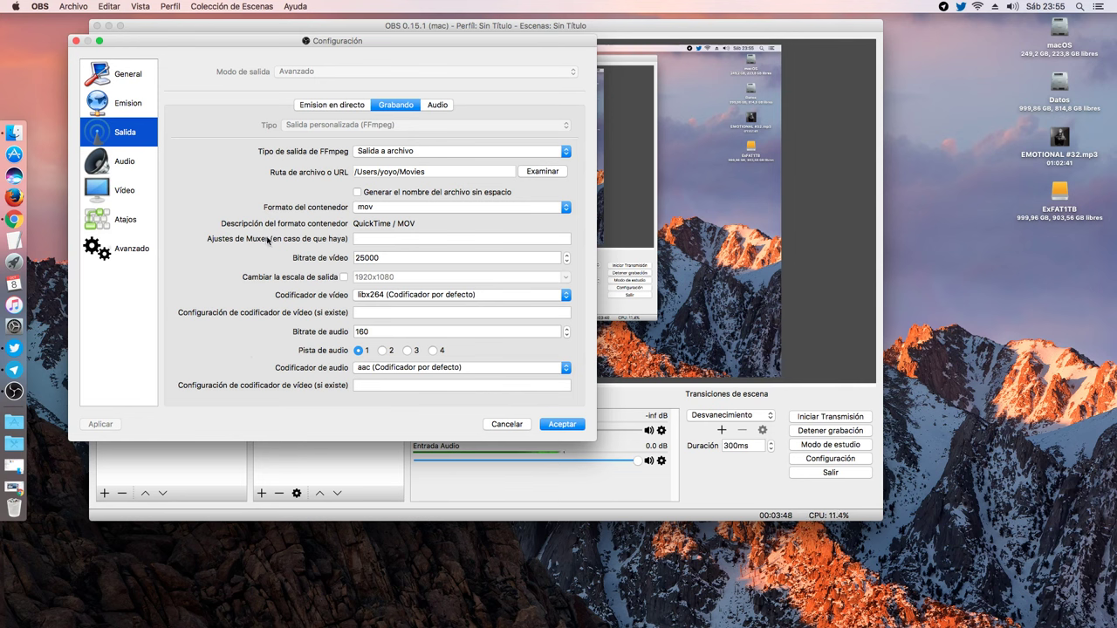
{"action": "left_click", "coordinate": [406, 241]}
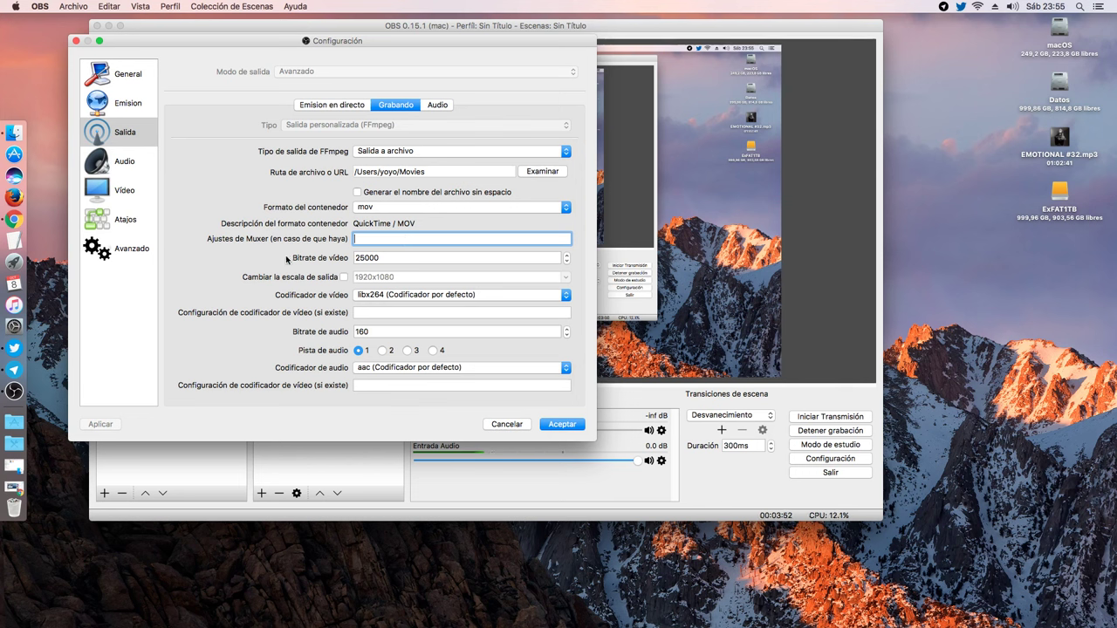
{"action": "left_click", "coordinate": [396, 257]}
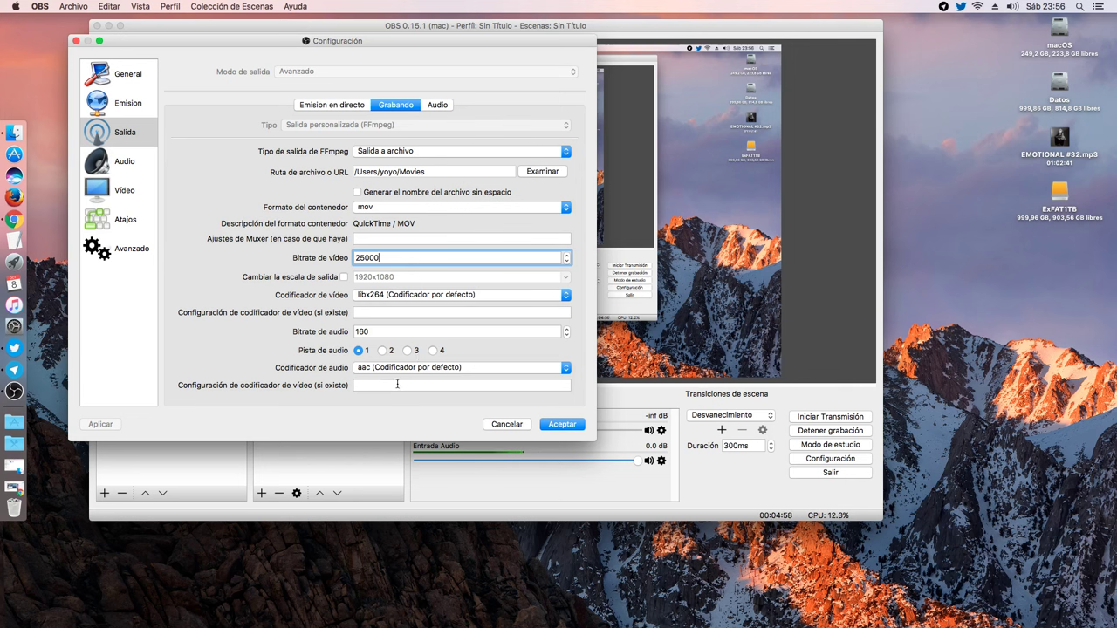
Compare the Audio, Grabando and Emision en directo groups of the output settings, ending on Grabando.
{"action": "left_click", "coordinate": [438, 105]}
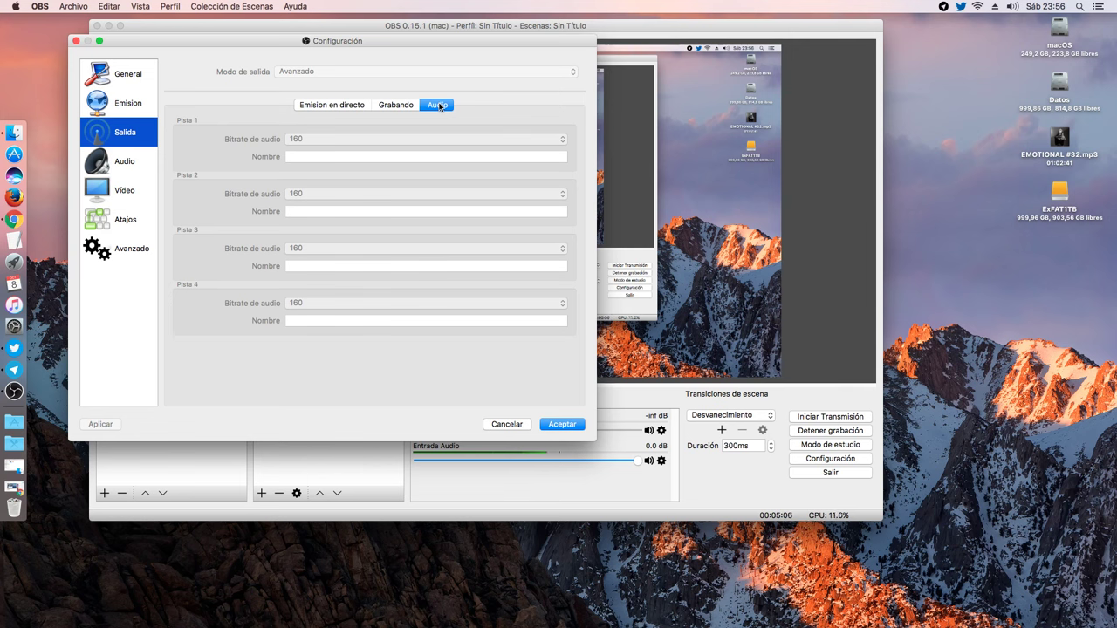
{"action": "left_click", "coordinate": [396, 106]}
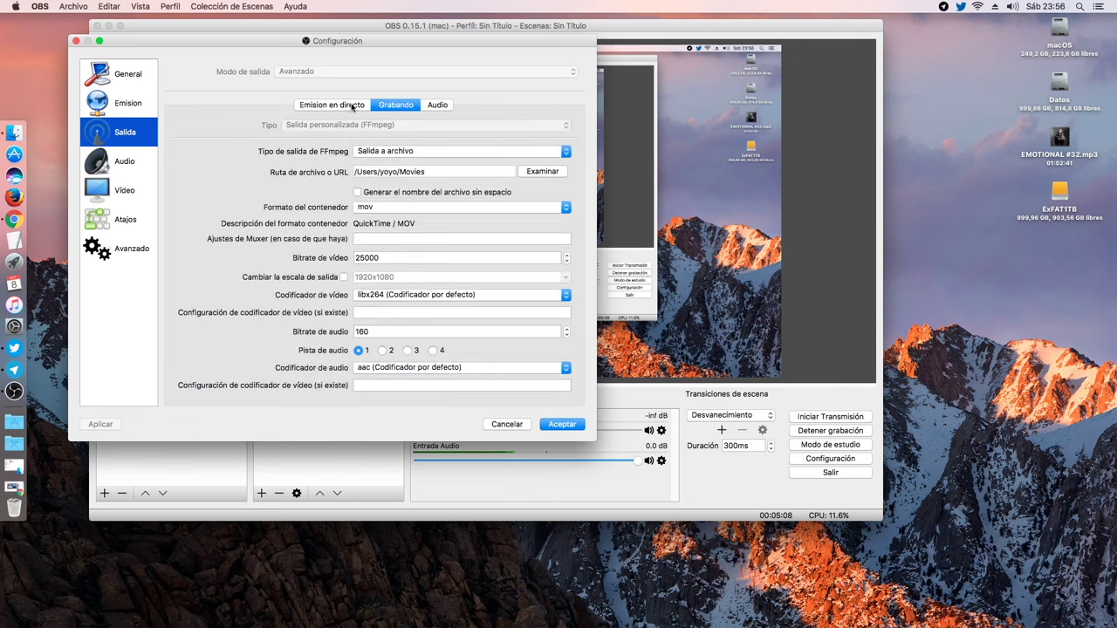
{"action": "left_click", "coordinate": [352, 106]}
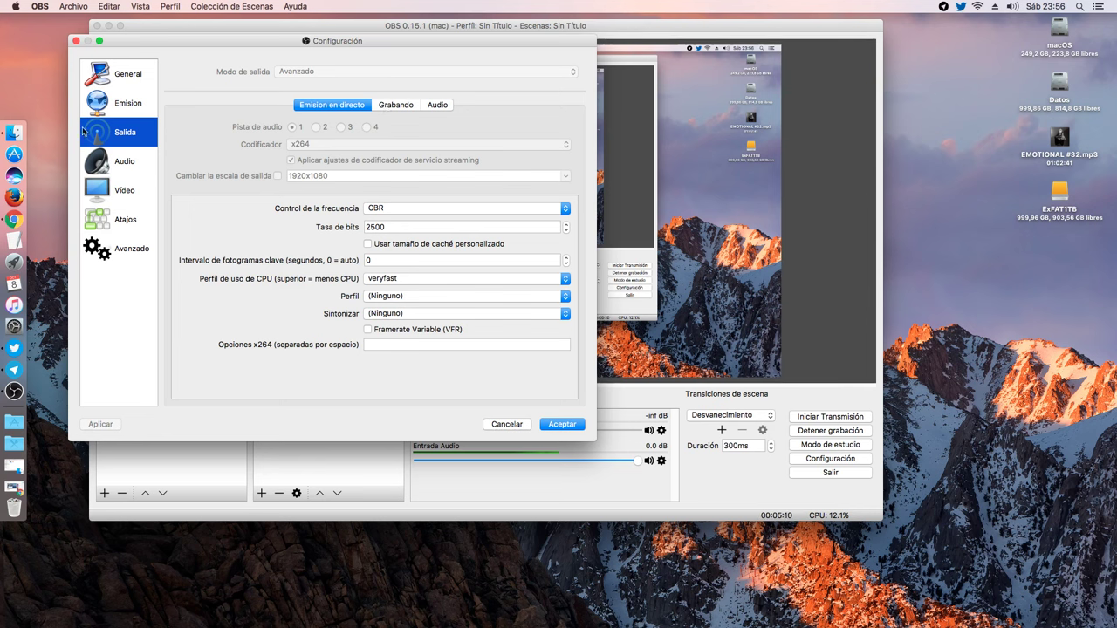
{"action": "left_click", "coordinate": [398, 106]}
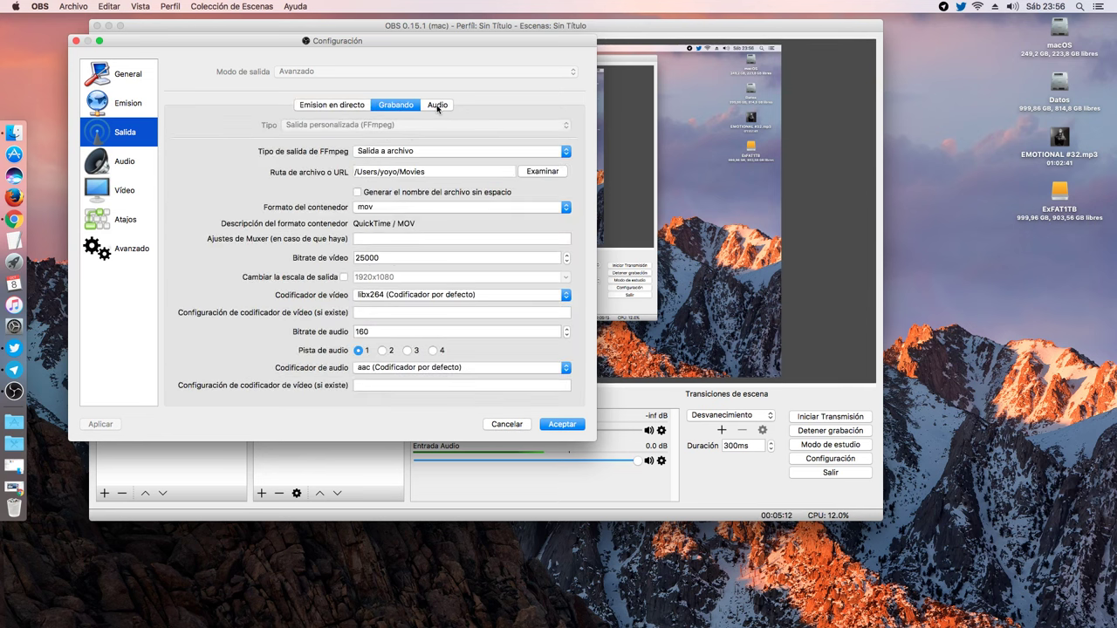
{"action": "left_click", "coordinate": [438, 105]}
{"action": "left_click", "coordinate": [397, 105]}
Review the Audio, Vídeo, Atajos and Avanzado settings, recheck the recording output and accept the configuration.
{"action": "left_click", "coordinate": [121, 166]}
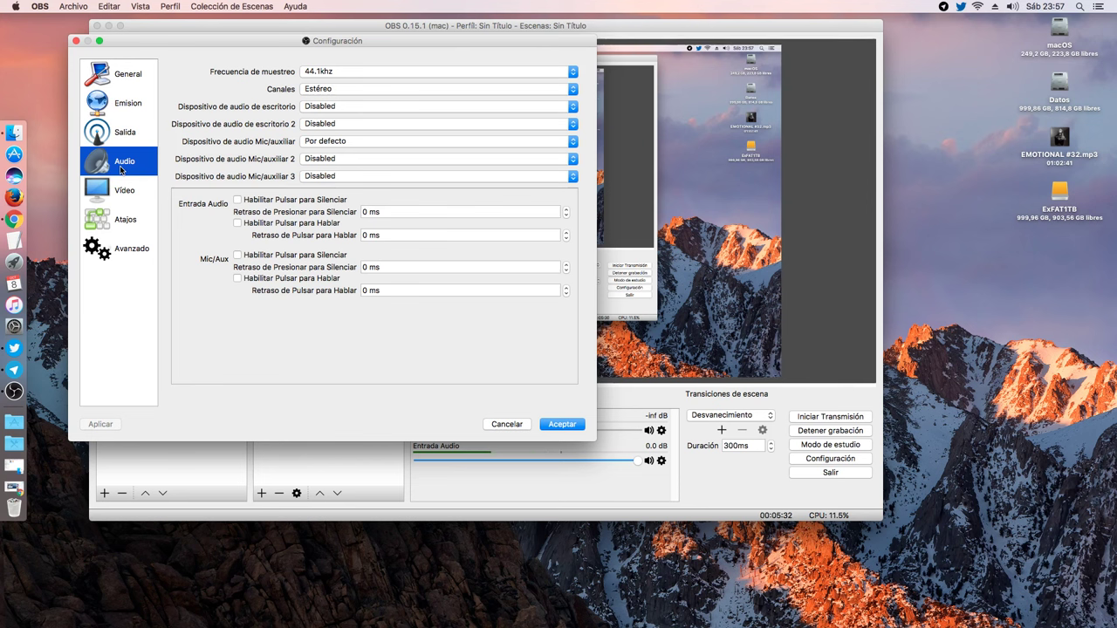
{"action": "left_click", "coordinate": [124, 192]}
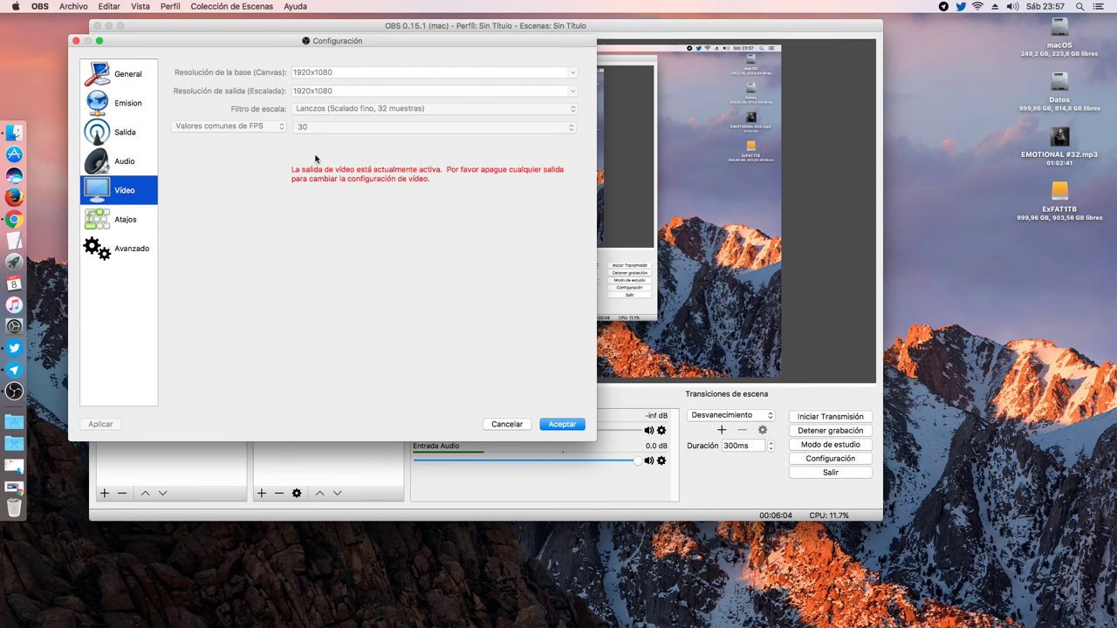
{"action": "left_click", "coordinate": [122, 219]}
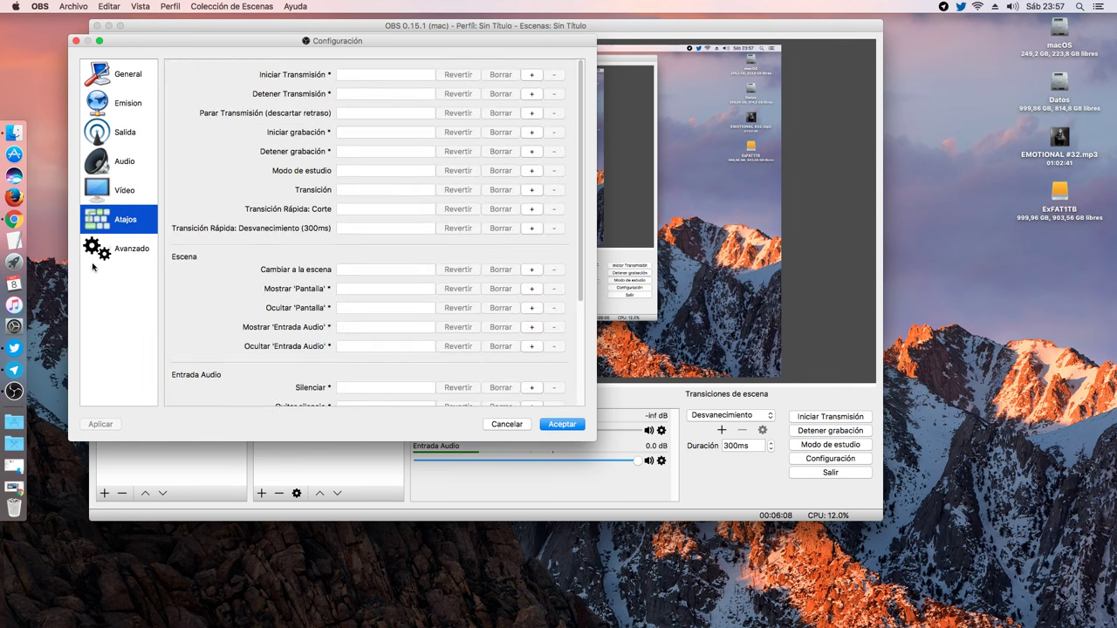
{"action": "left_click", "coordinate": [116, 252]}
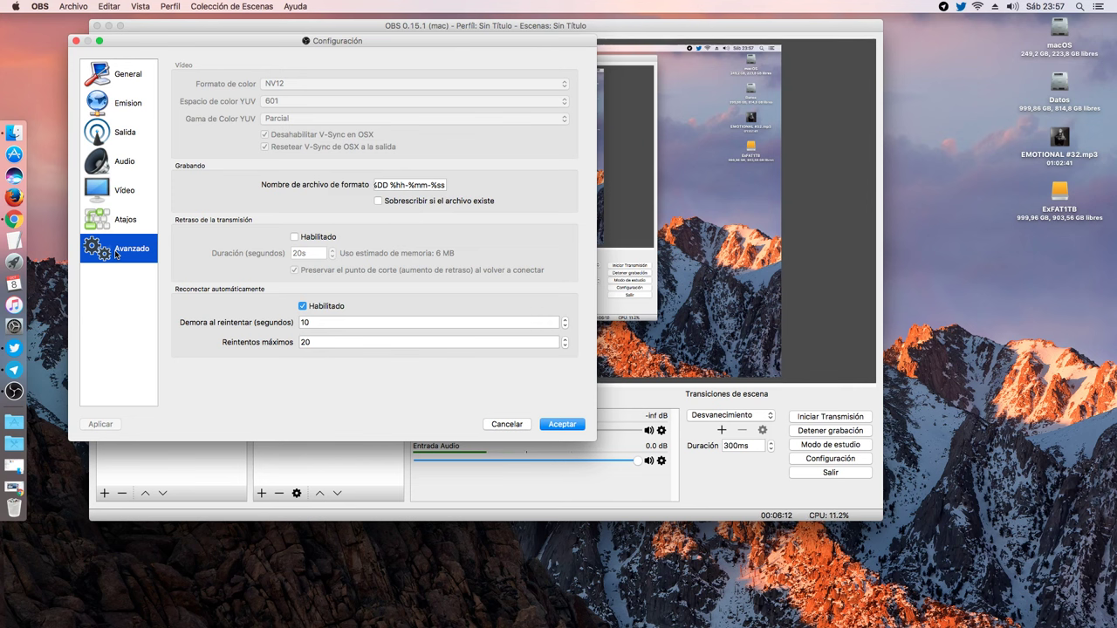
{"action": "left_click", "coordinate": [128, 188]}
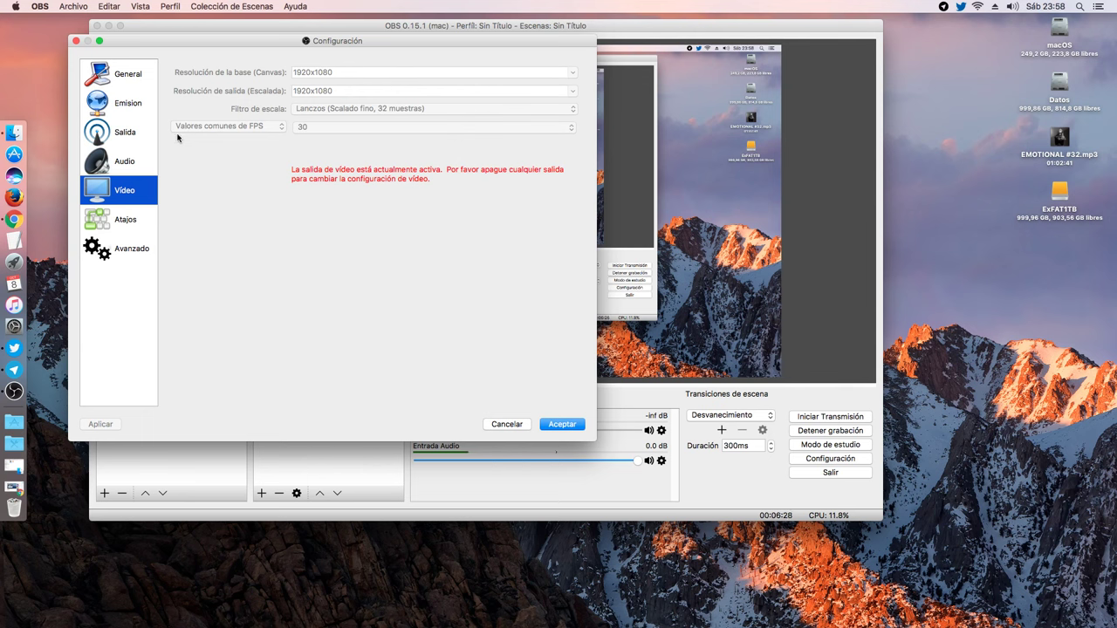
{"action": "left_click", "coordinate": [125, 132]}
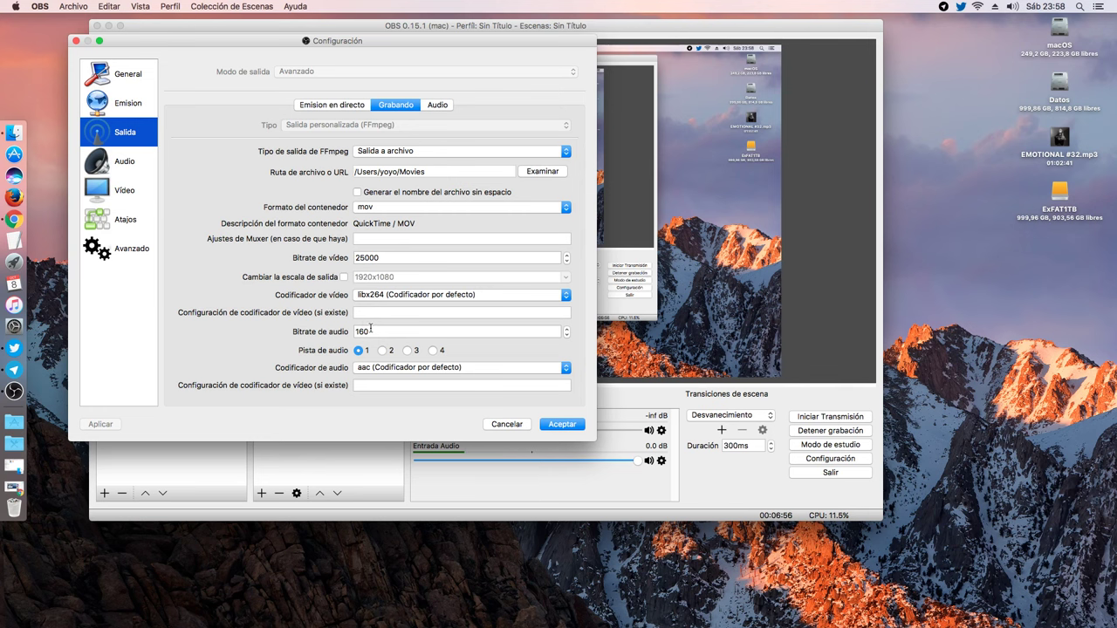
{"action": "left_click", "coordinate": [560, 425]}
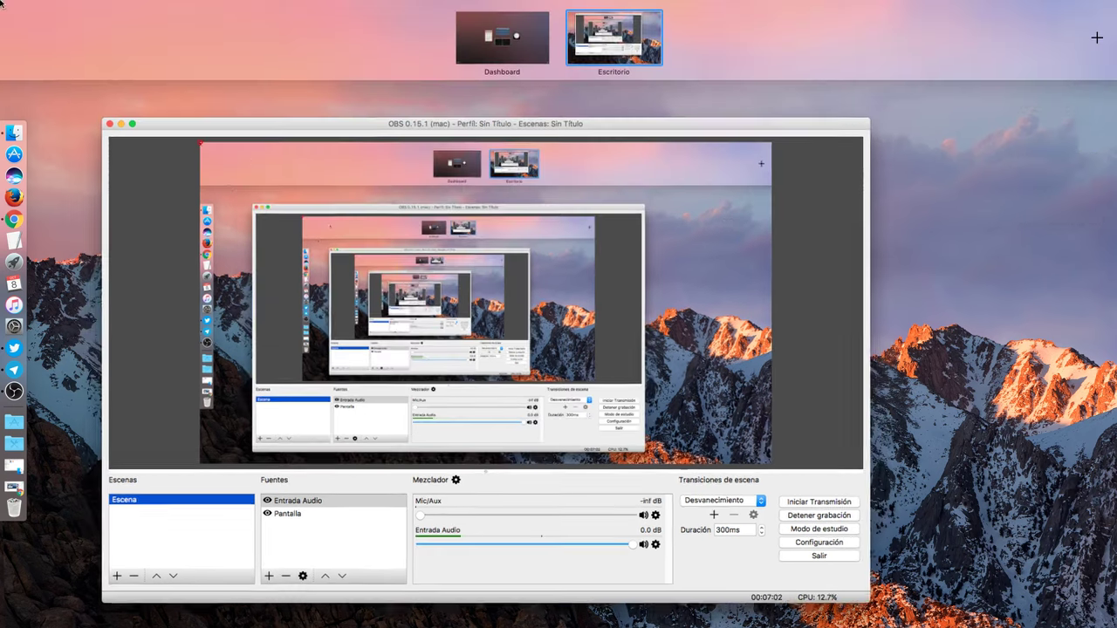
Minimise OBS, launch HandBrake from the Applications folder and dismiss its source file chooser.
{"action": "key", "text": "super+m"}
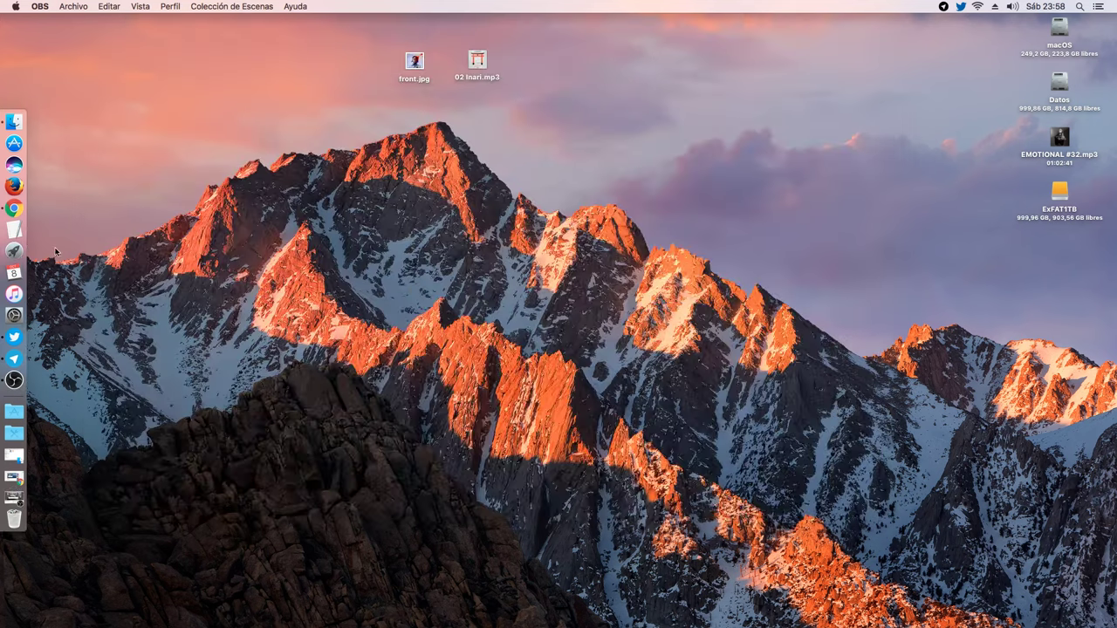
{"action": "left_click", "coordinate": [14, 411]}
{"action": "left_click", "coordinate": [472, 336]}
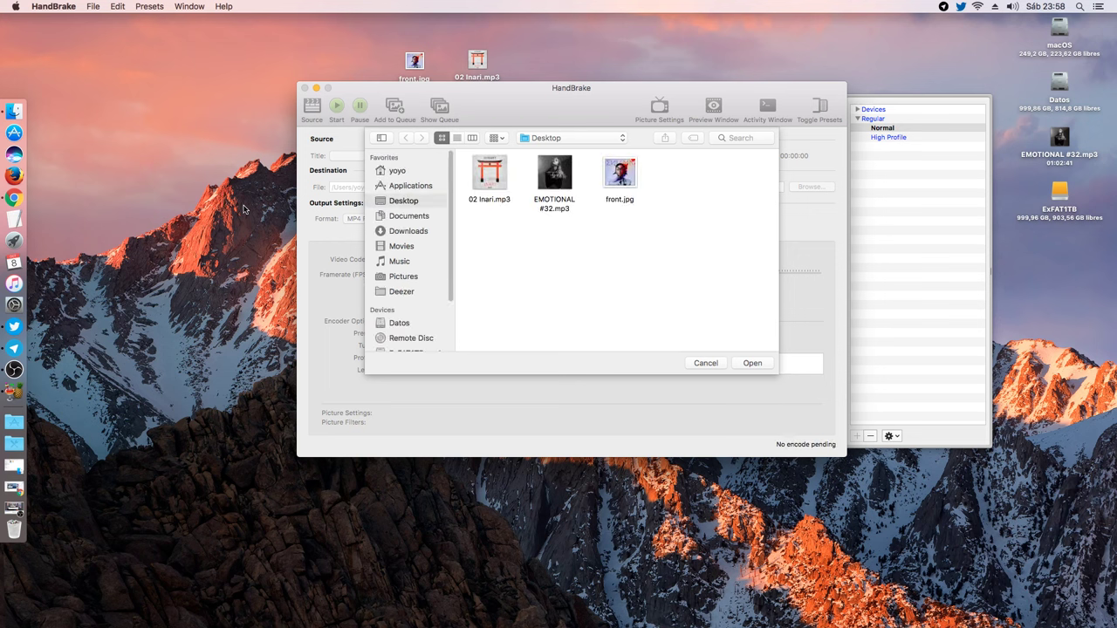
{"action": "left_click", "coordinate": [705, 363]}
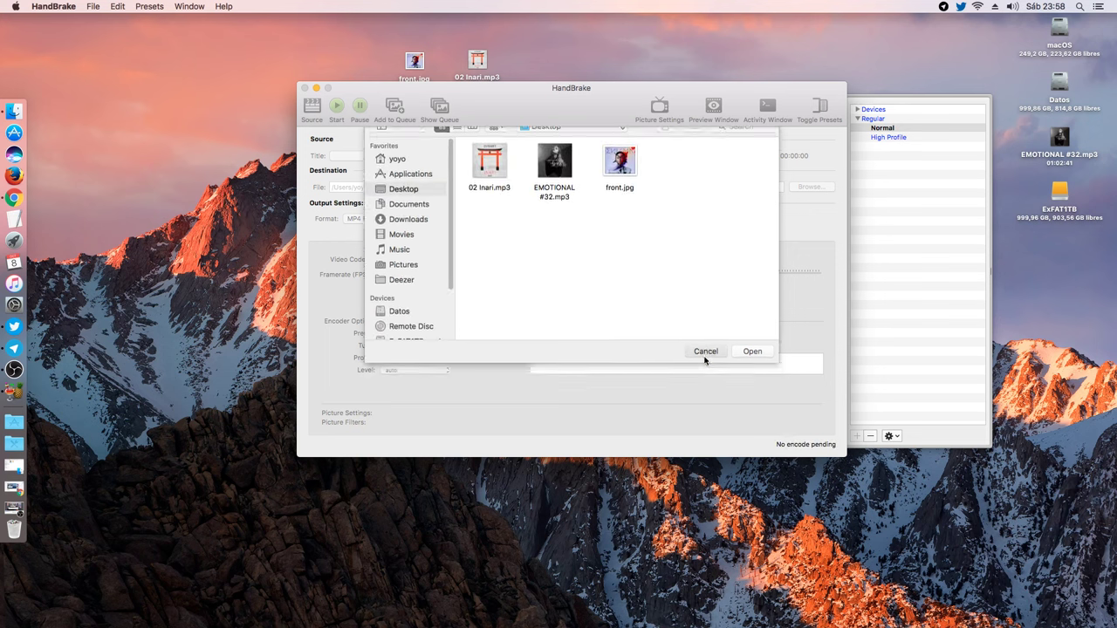
Show HandBrake's source selection for loading a recording and close it without choosing a file.
{"action": "left_click_drag", "start_coordinate": [522, 87], "coordinate": [423, 62]}
{"action": "left_click", "coordinate": [215, 80]}
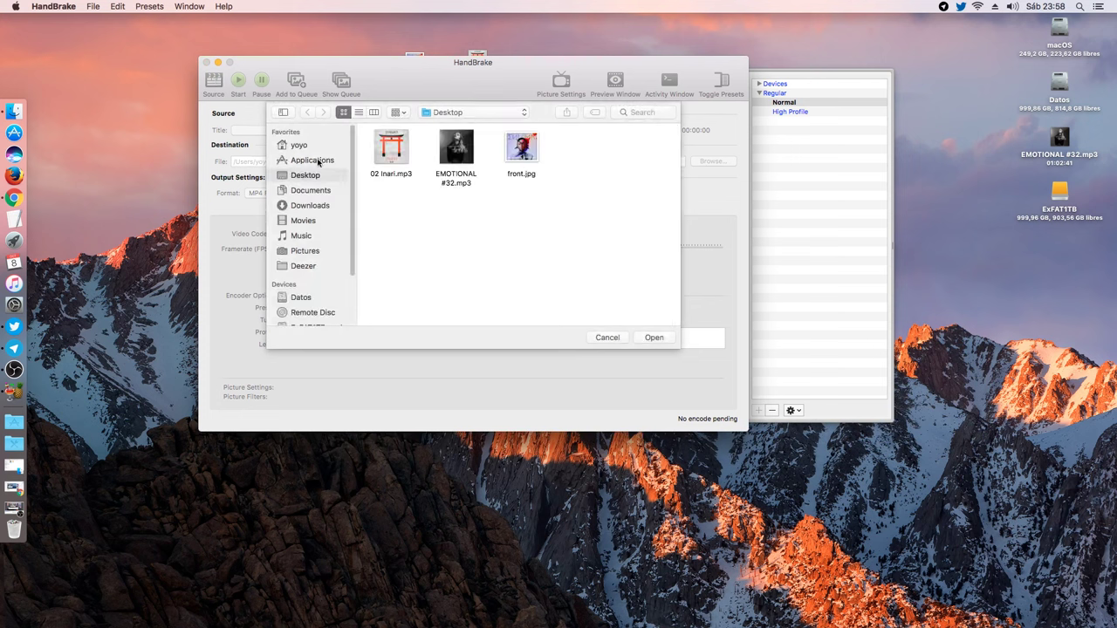
{"action": "left_click", "coordinate": [603, 337]}
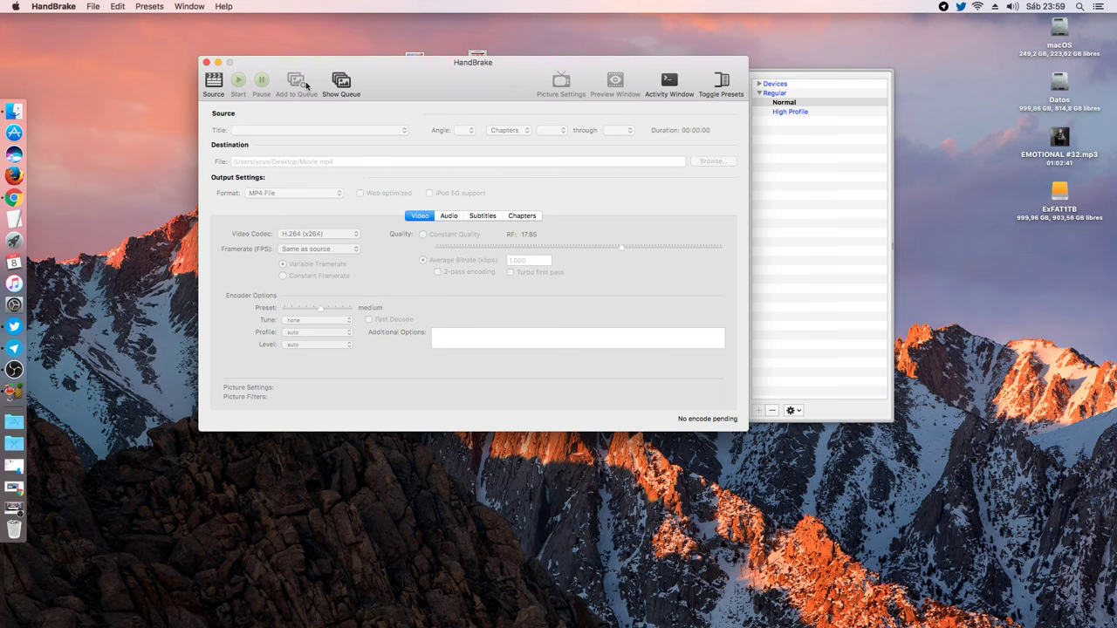
Minimise HandBrake and switch back to the OBS main window.
{"action": "left_click_drag", "start_coordinate": [469, 69], "coordinate": [428, 52]}
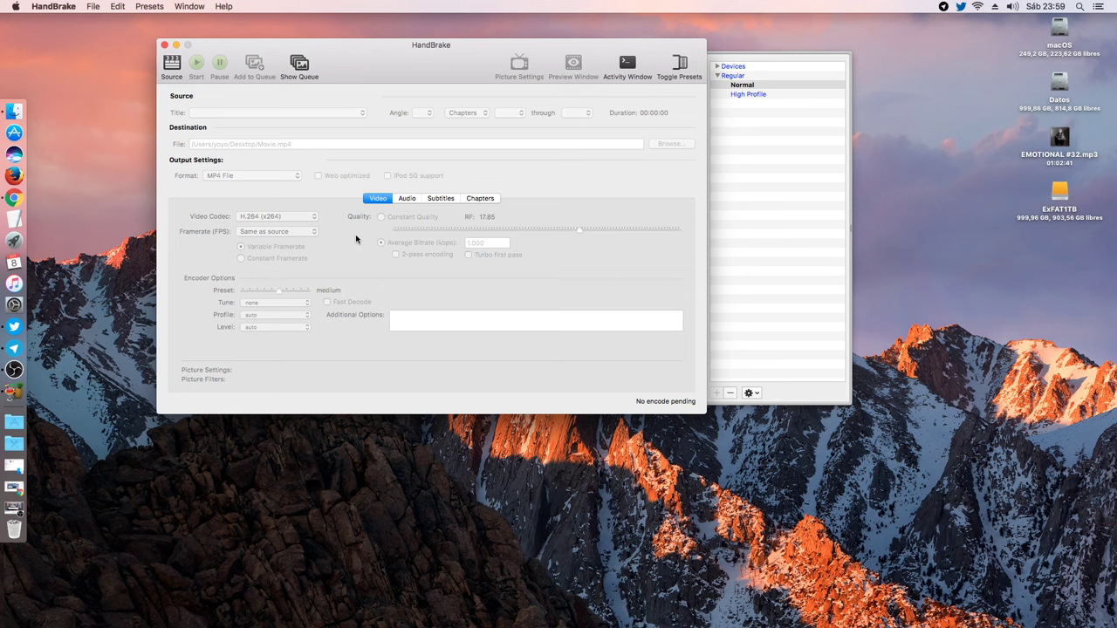
{"action": "left_click", "coordinate": [176, 44]}
{"action": "left_click", "coordinate": [11, 508]}
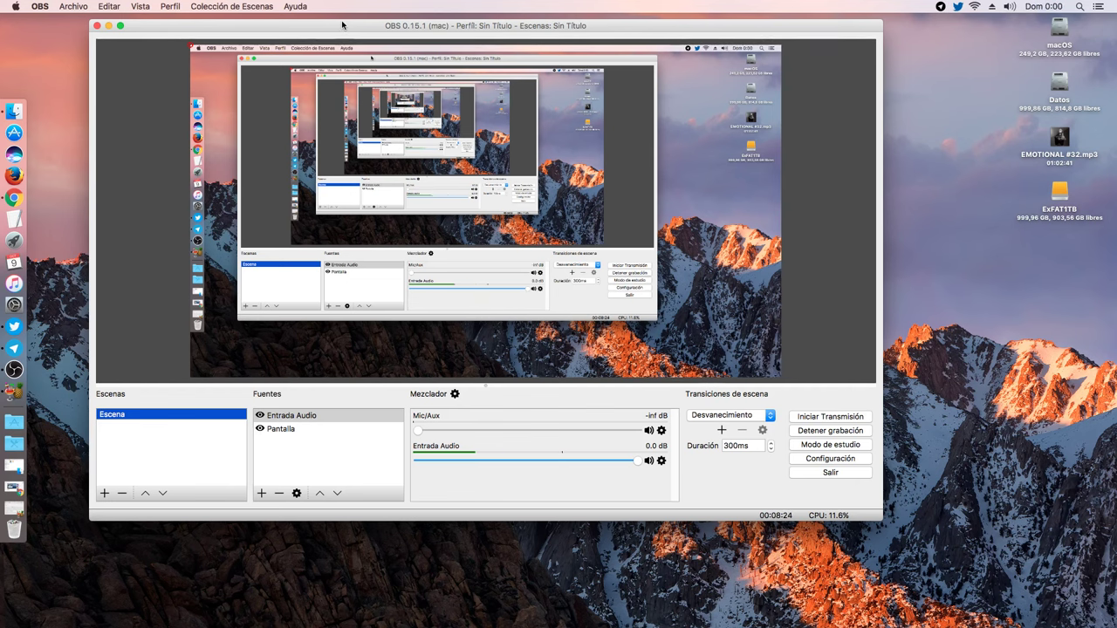
Move the OBS window slightly down, then switch to Chrome and open the channel behind the "OBS Studio #4: Opciones de vídeo (grabación local)" video.
{"action": "left_click_drag", "start_coordinate": [342, 26], "coordinate": [334, 50]}
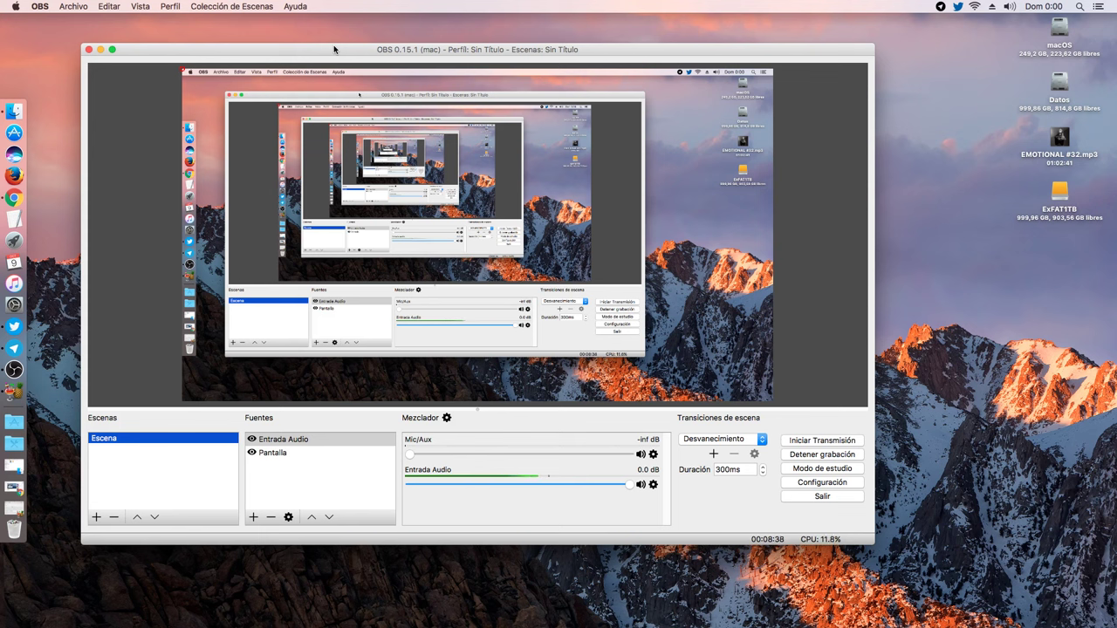
{"action": "left_click", "coordinate": [24, 205]}
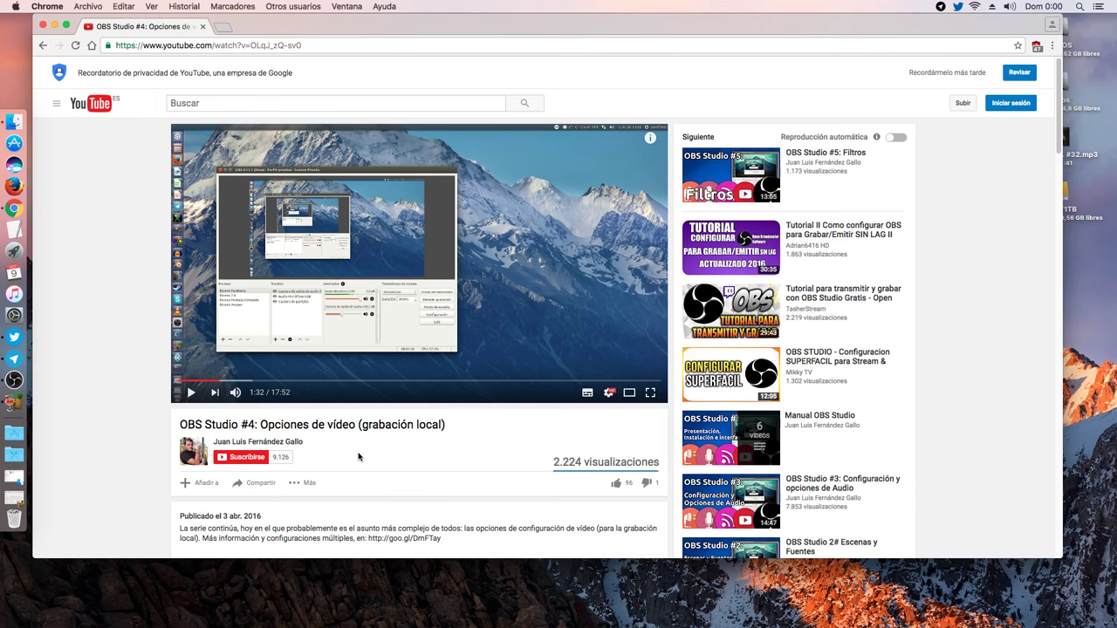
{"action": "left_click", "coordinate": [281, 443]}
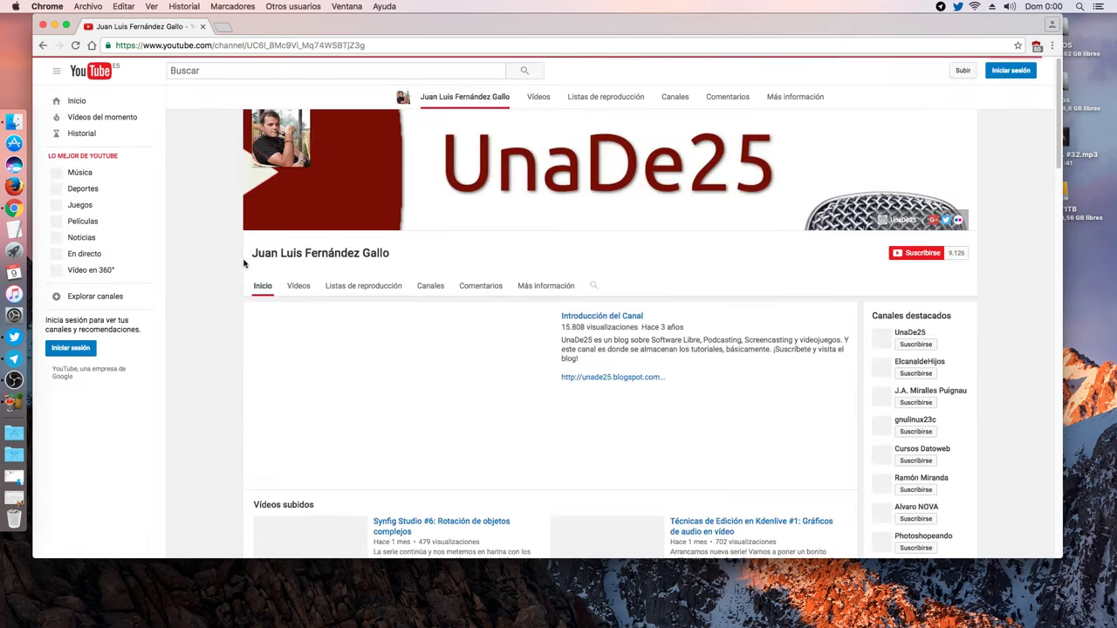
Show the "Manual OBS Studio" playlist from the channel's playlists, and minimise Chrome to return to OBS.
{"action": "left_click", "coordinate": [390, 268]}
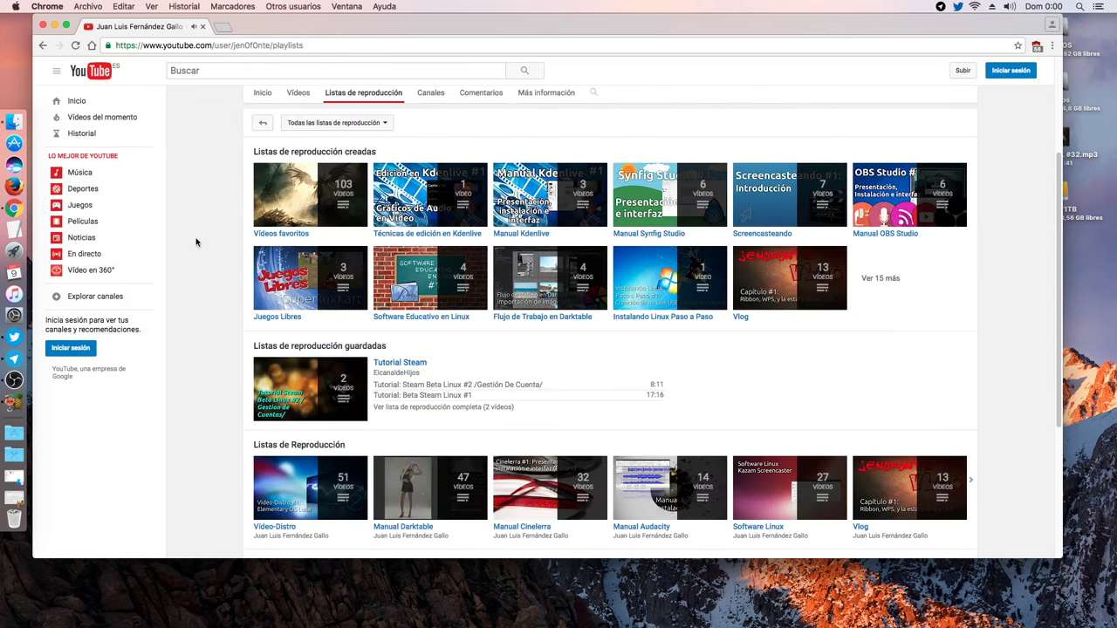
{"action": "left_click", "coordinate": [884, 235]}
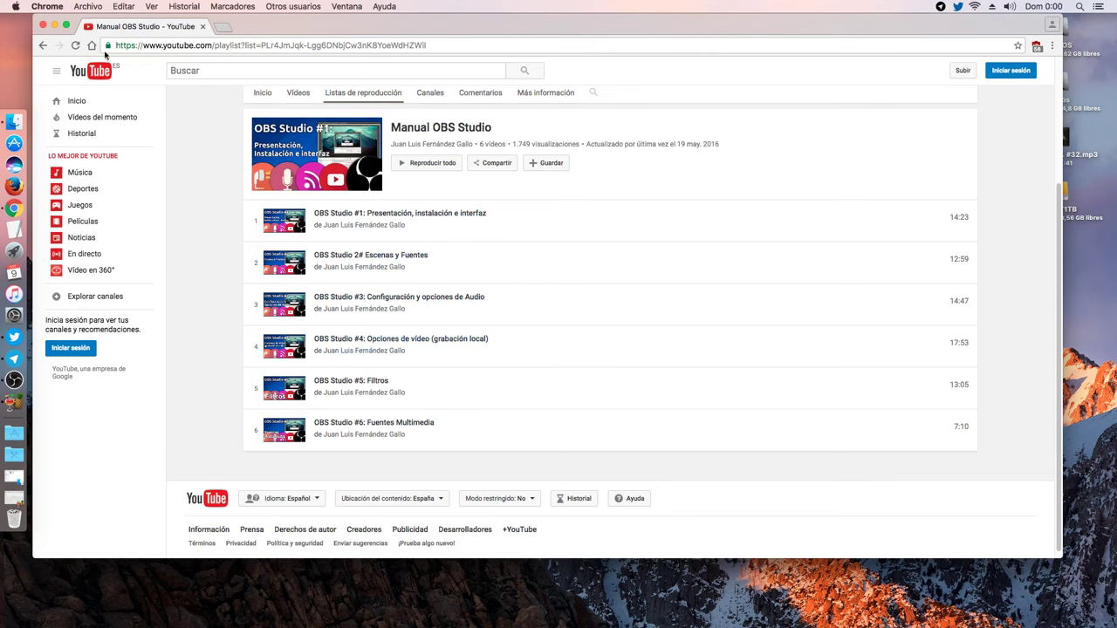
{"action": "left_click", "coordinate": [57, 27]}
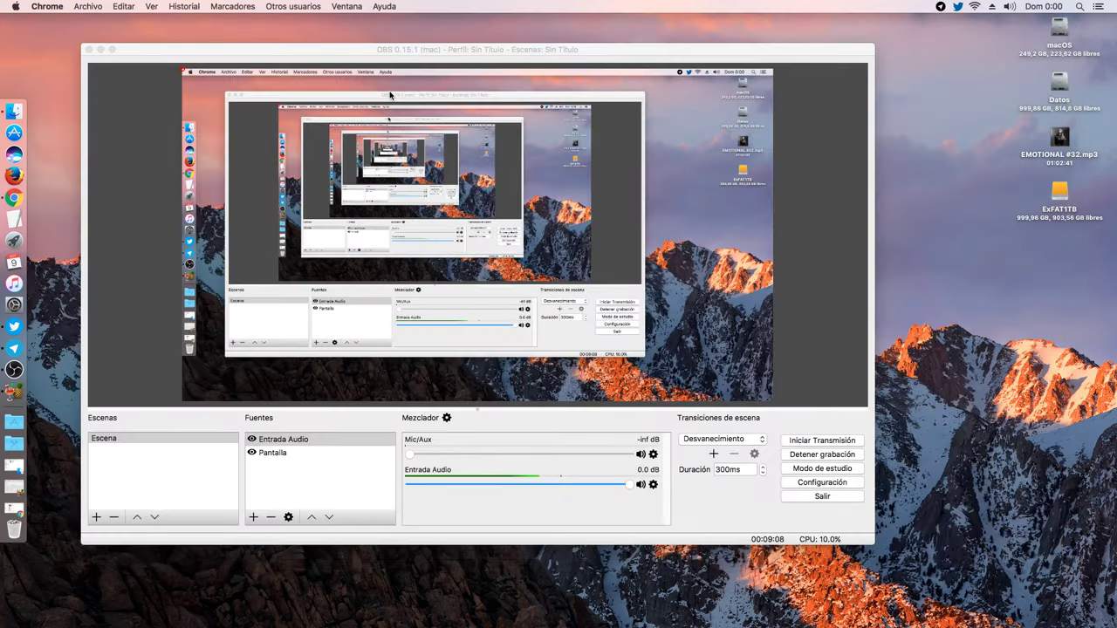